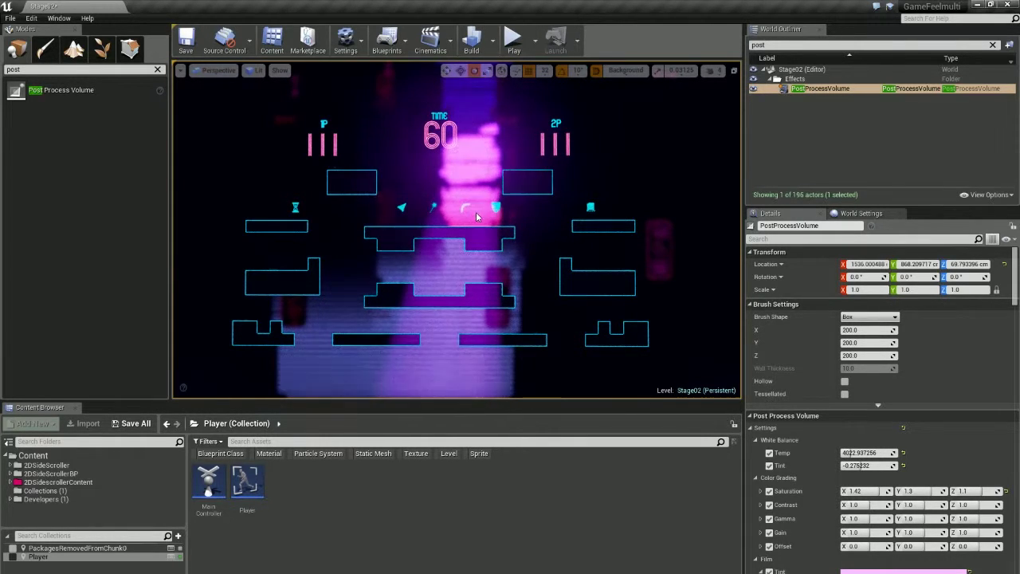
# Look over the Stage02 layout in the perspective viewport from several distances and angles.
pyautogui.moveTo(470, 212); pyautogui.dragTo(447, 216, button='right')
pyautogui.moveTo(464, 224); pyautogui.dragTo(442, 244, button='middle')
pyautogui.moveTo(446, 213); pyautogui.dragTo(467, 209, button='right')
pyautogui.moveTo(466, 218)
pyautogui.mouseDown(button='middle')
pyautogui.moveTo(446, 231)
pyautogui.moveTo(466, 218)
pyautogui.mouseUp(button='middle')
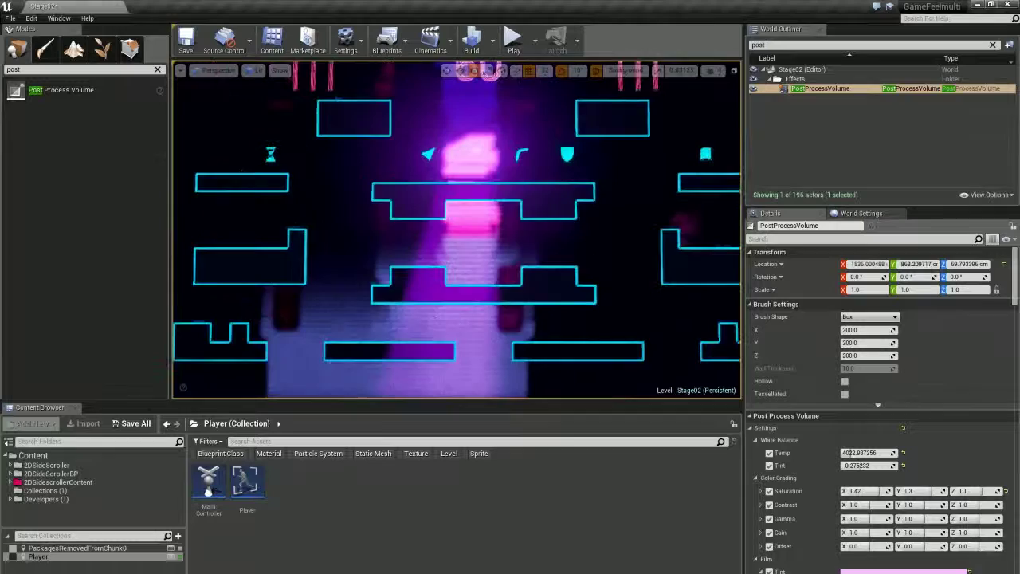
pyautogui.scroll(3, 465, 219)
pyautogui.scroll(-3, 466, 218)
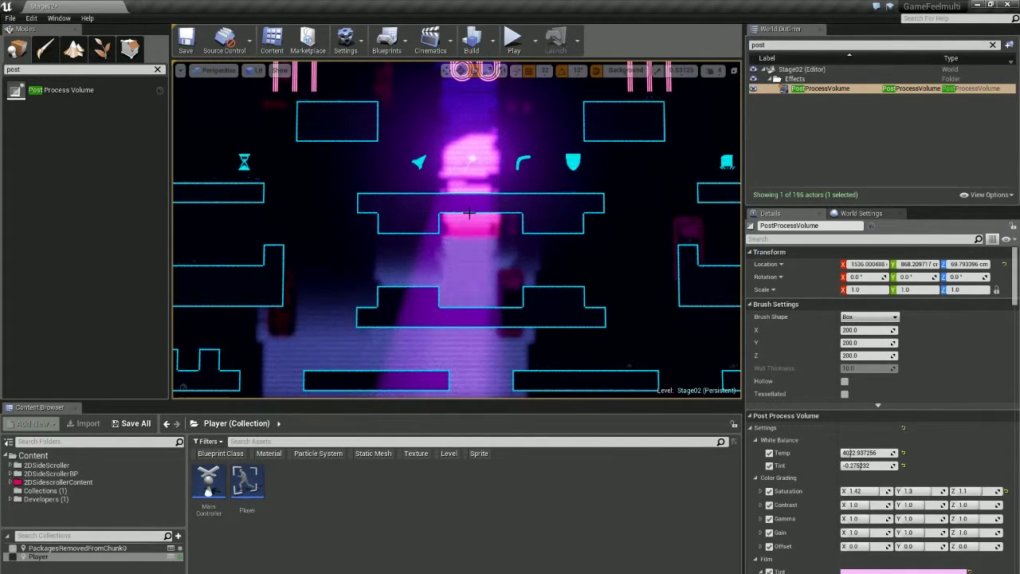
pyautogui.moveTo(465, 222); pyautogui.dragTo(426, 214, button='right')
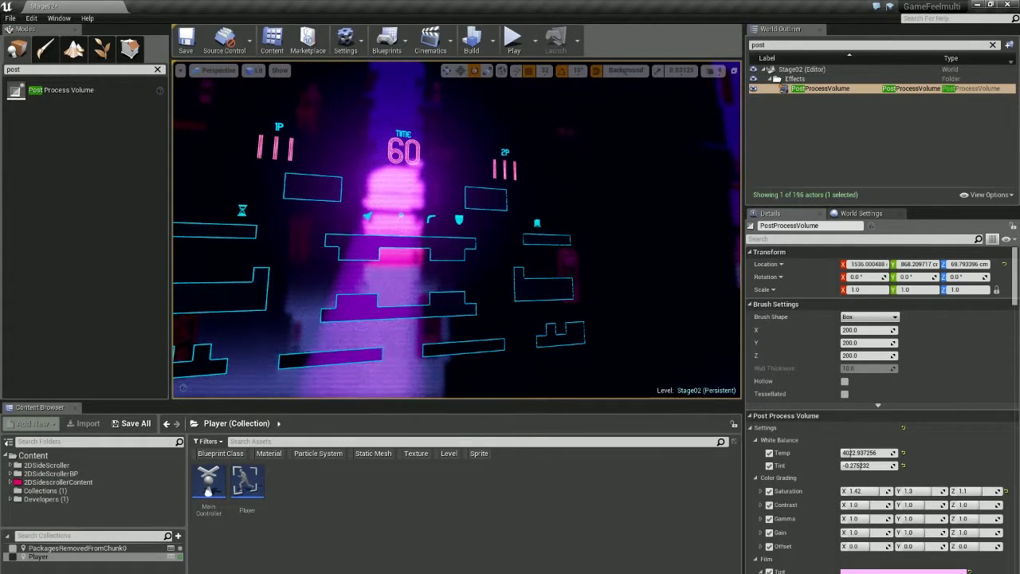
# Select the Boomerang pickup and examine the stage around it at close and far zoom distances.
pyautogui.hotkey('ctrl', 'w')
pyautogui.click(431, 220)
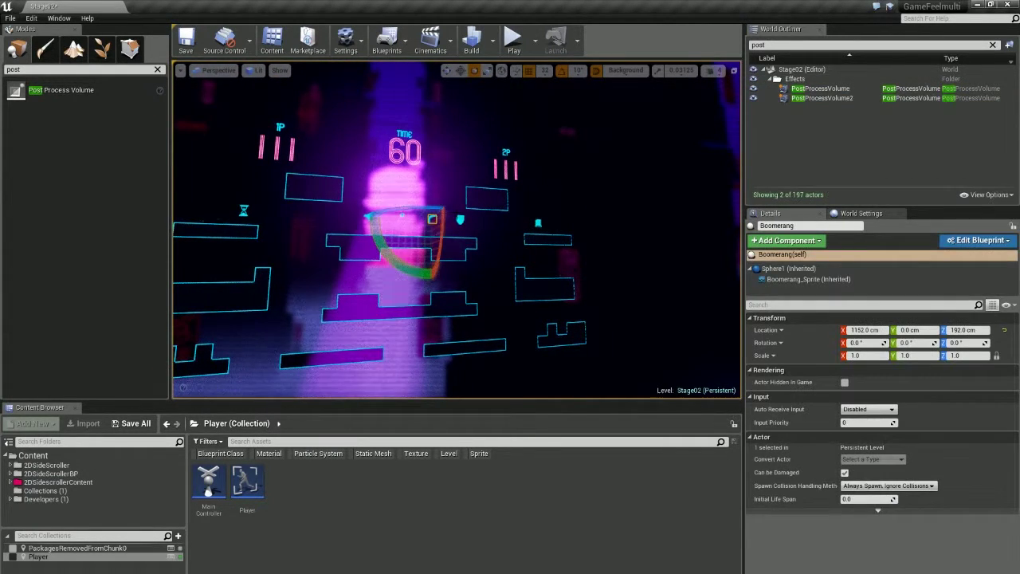
pyautogui.moveTo(431, 219)
pyautogui.mouseDown(button='right')
pyautogui.moveTo(382, 246)
pyautogui.moveTo(424, 238)
pyautogui.mouseUp(button='right')
pyautogui.scroll(3, 456, 231)
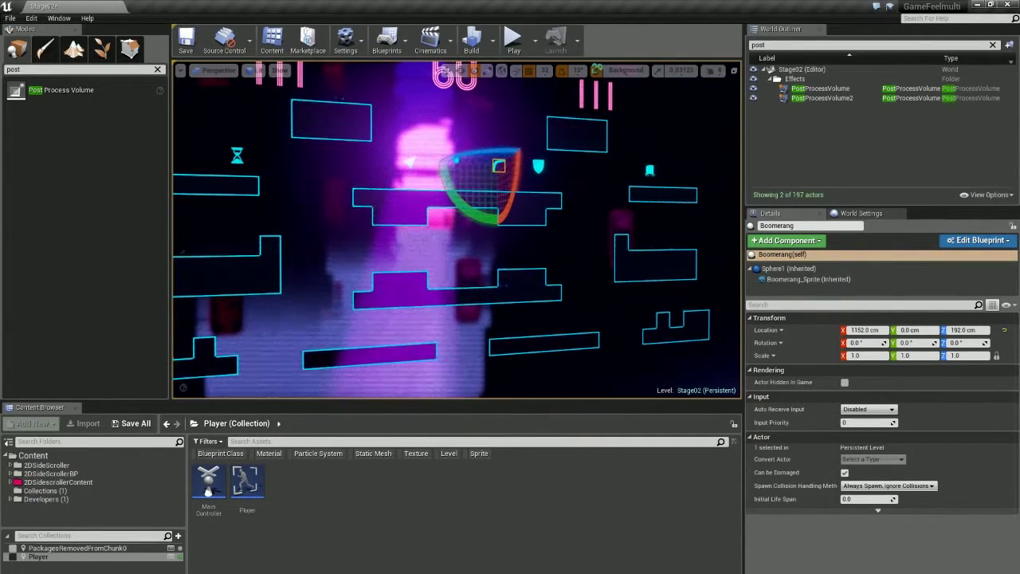
pyautogui.scroll(-3, 456, 231)
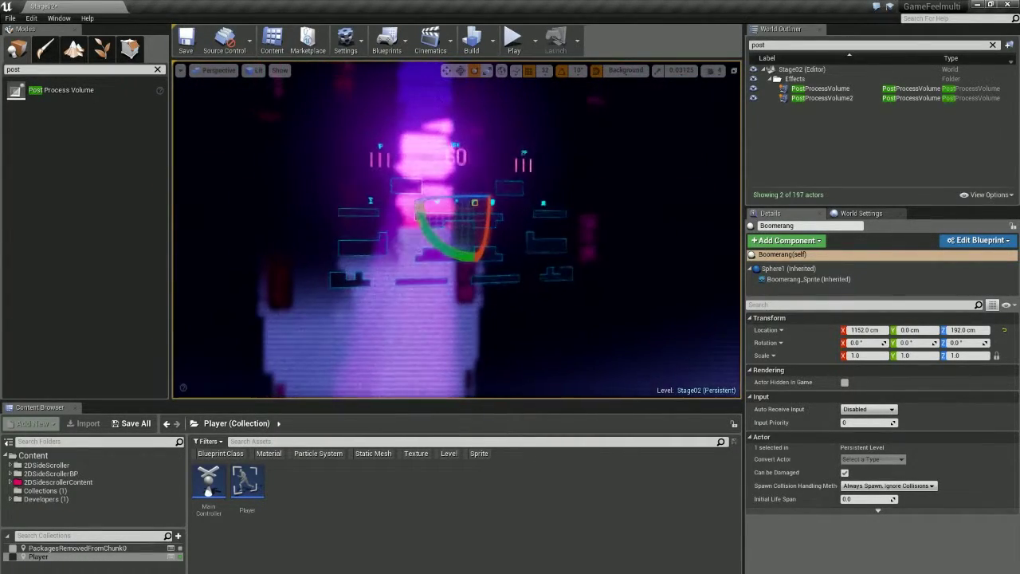
pyautogui.scroll(5, 456, 231)
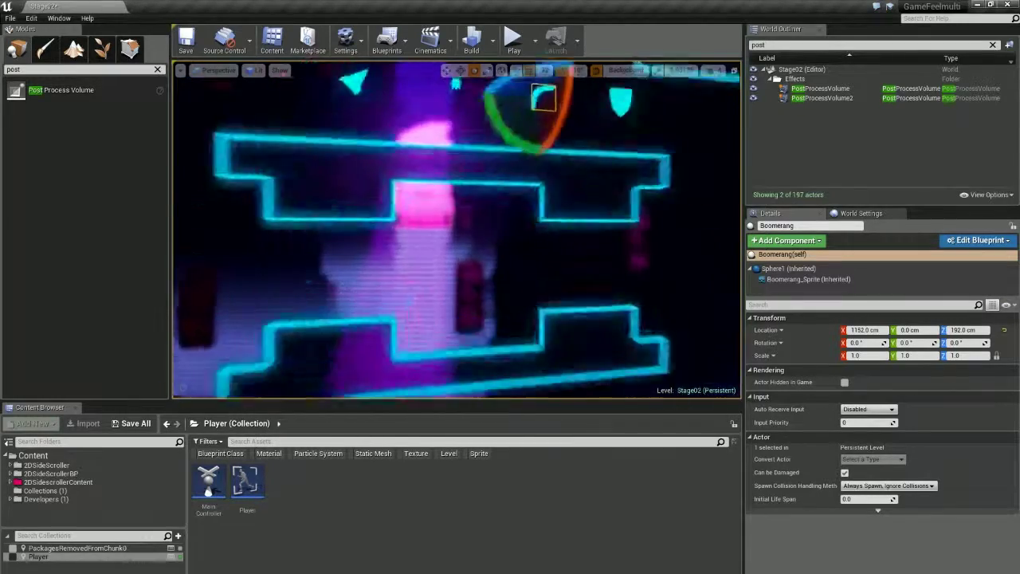
pyautogui.scroll(-6, 456, 231)
pyautogui.scroll(4, 456, 231)
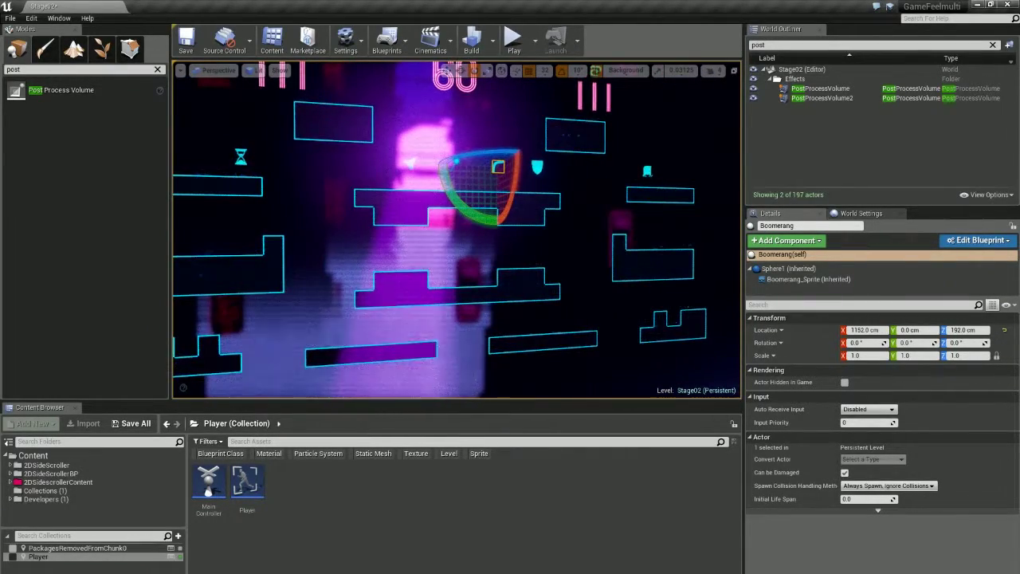
pyautogui.scroll(-3, 456, 231)
# Fly the camera around the stage to view the platforms from the side and from above.
pyautogui.moveTo(456, 231); pyautogui.dragTo(567, 231, button='right')
pyautogui.press('s')
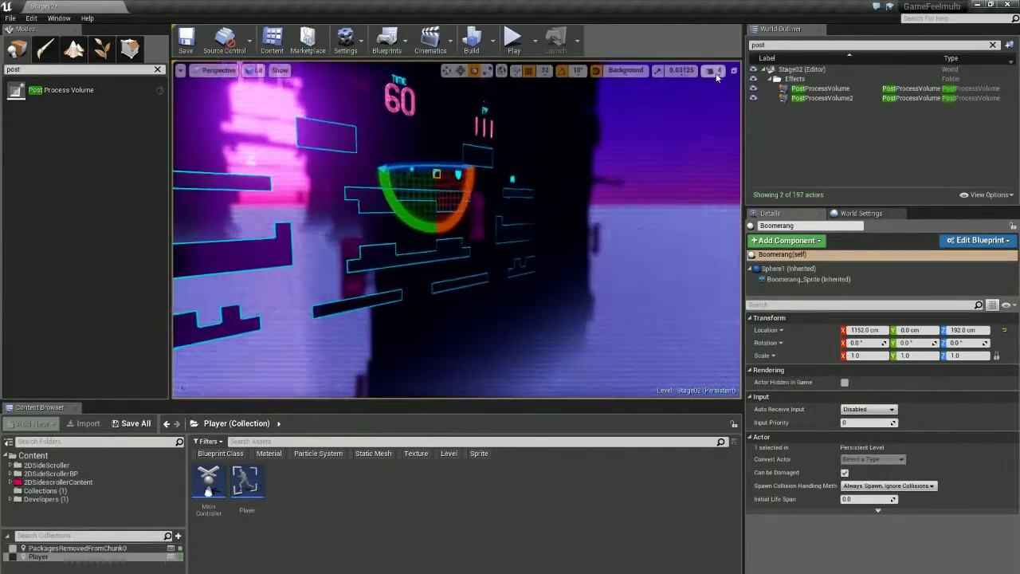
pyautogui.moveTo(456, 231); pyautogui.dragTo(431, 240, button='right')
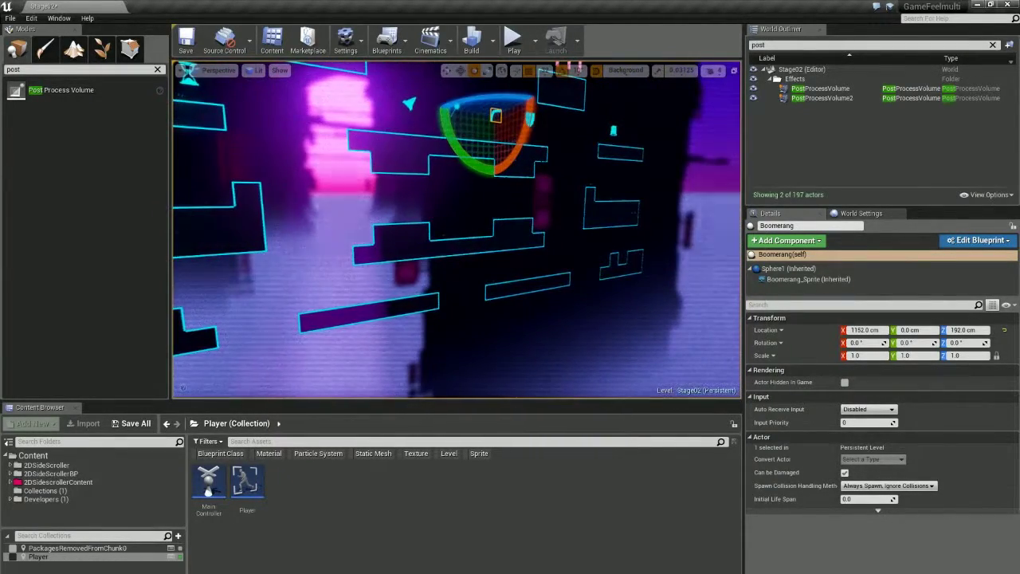
pyautogui.moveTo(457, 231); pyautogui.dragTo(382, 195, button='right')
pyautogui.moveTo(430, 241); pyautogui.dragTo(430, 241, button='right')
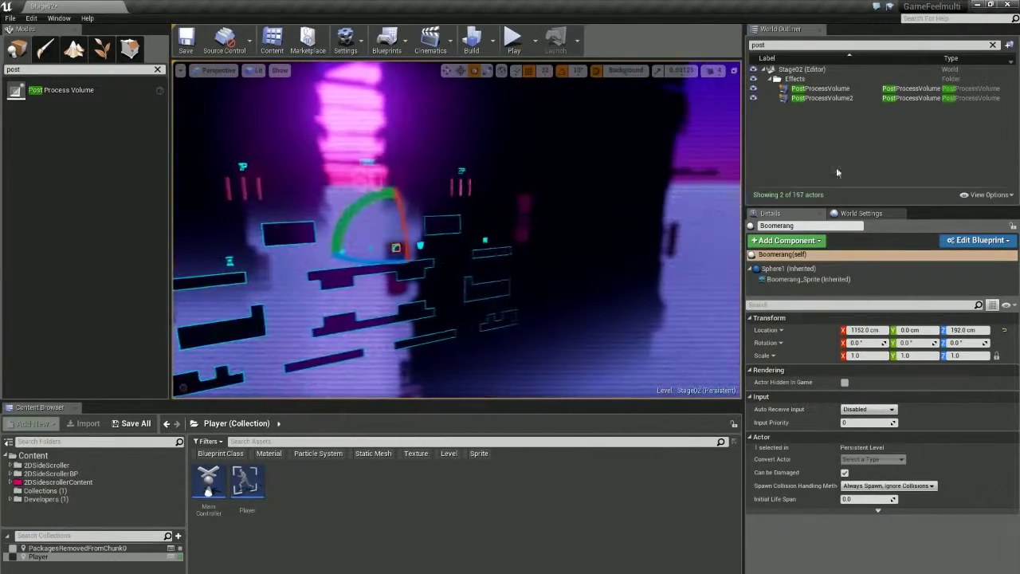
# Delete the duplicate actor PostProcessVolume2 and select the remaining PostProcessVolume.
pyautogui.click(821, 98)
pyautogui.press('Delete')
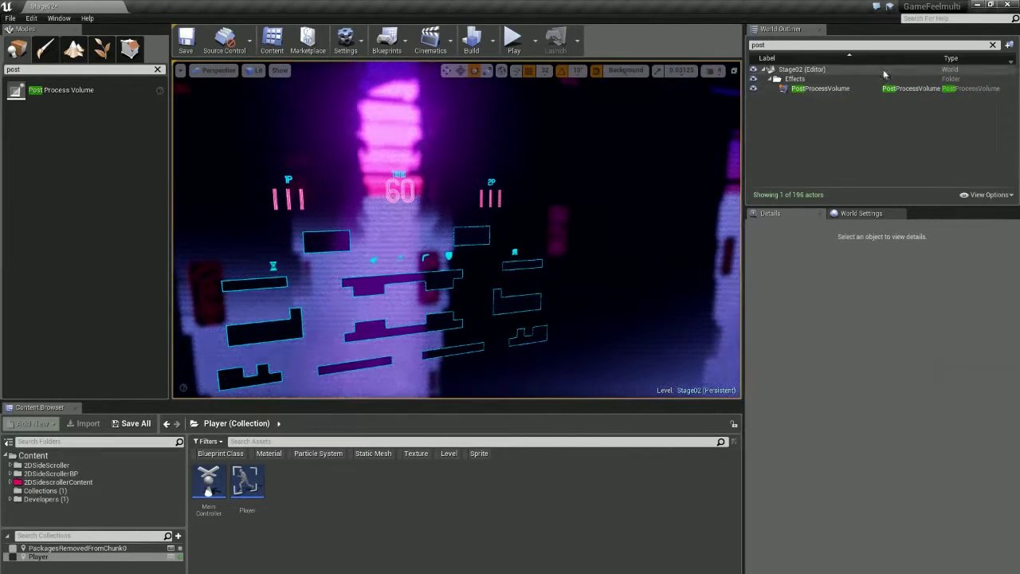
pyautogui.click(829, 88)
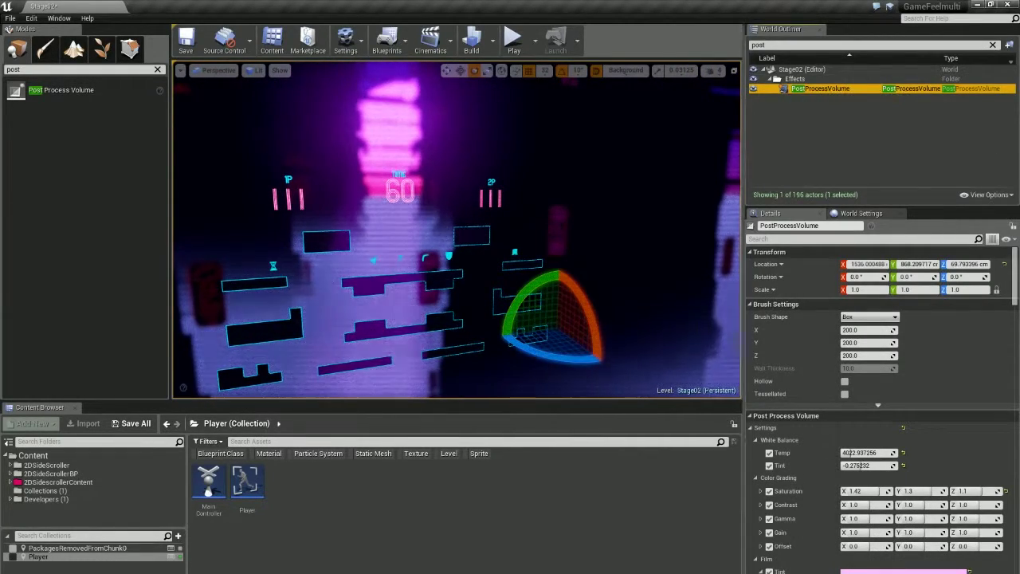
# Run the level briefly in play mode from the editor and stop the session.
pyautogui.moveTo(456, 230); pyautogui.dragTo(483, 239, button='right')
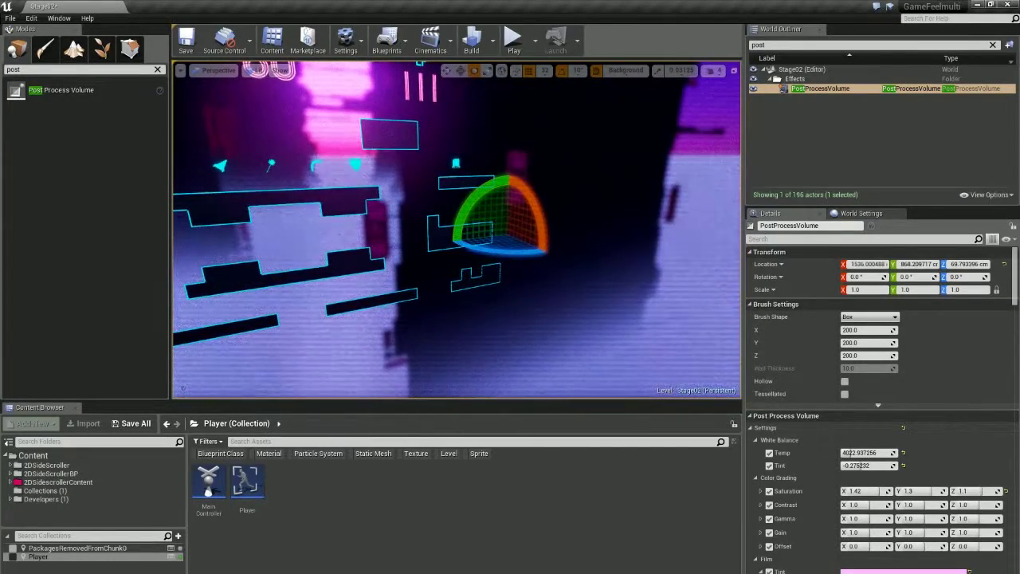
pyautogui.moveTo(326, 83); pyautogui.dragTo(264, 66, button='right')
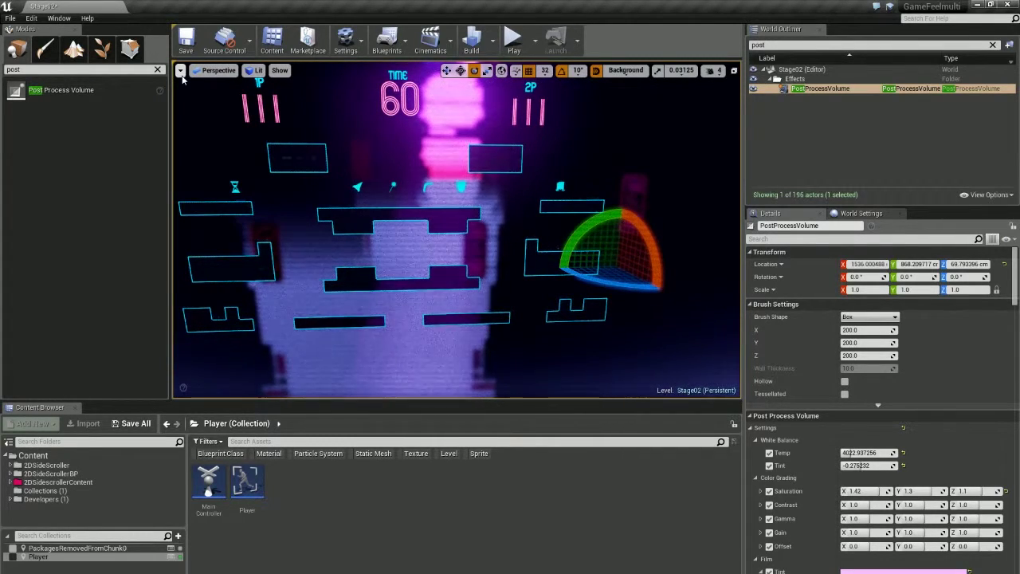
pyautogui.moveTo(431, 241); pyautogui.dragTo(431, 241, button='right')
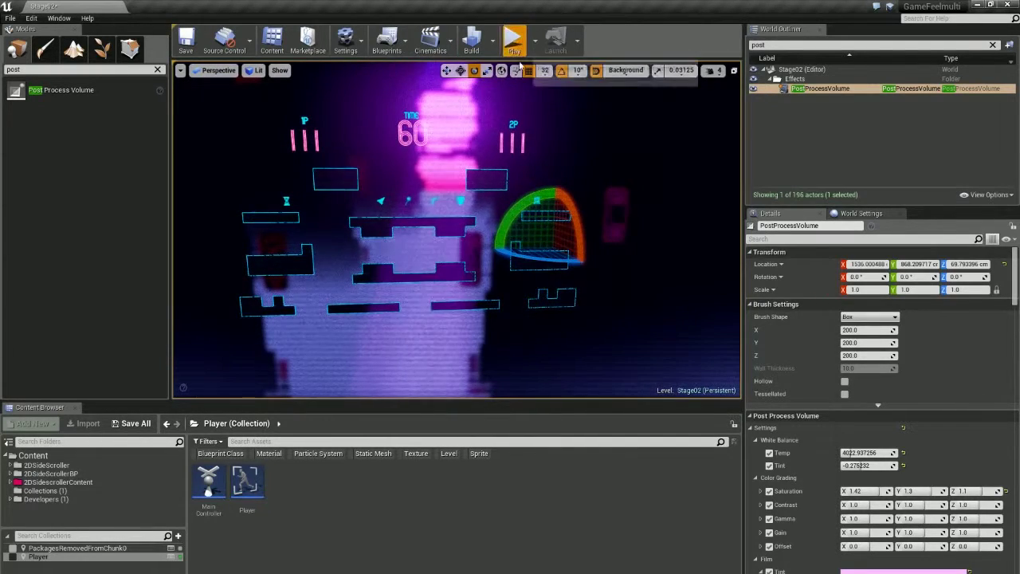
pyautogui.click(514, 40)
pyautogui.press('Escape')
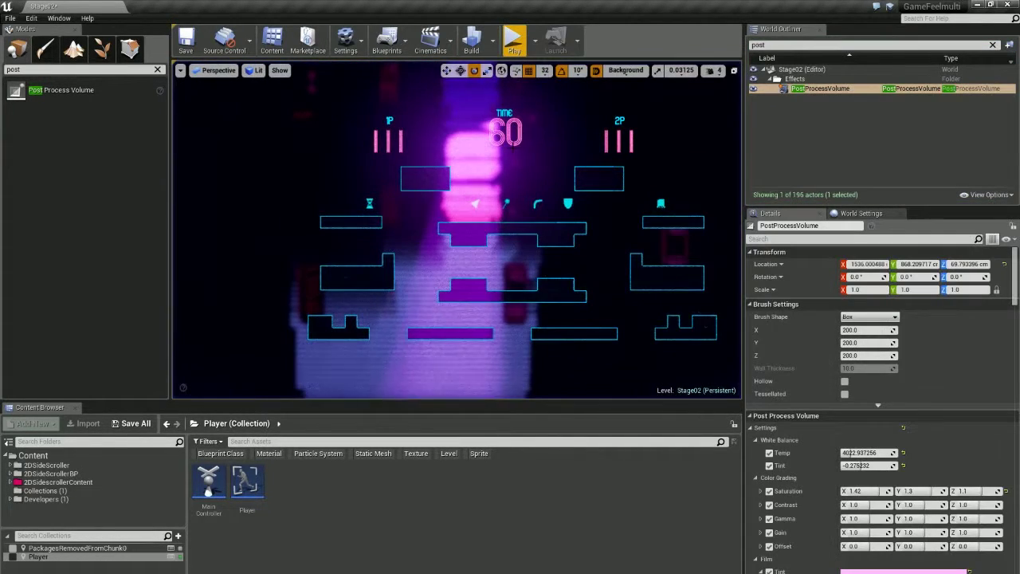
# Save the current frontal camera view of the stage as viewport Bookmark 1.
pyautogui.moveTo(433, 190); pyautogui.dragTo(432, 189, button='right')
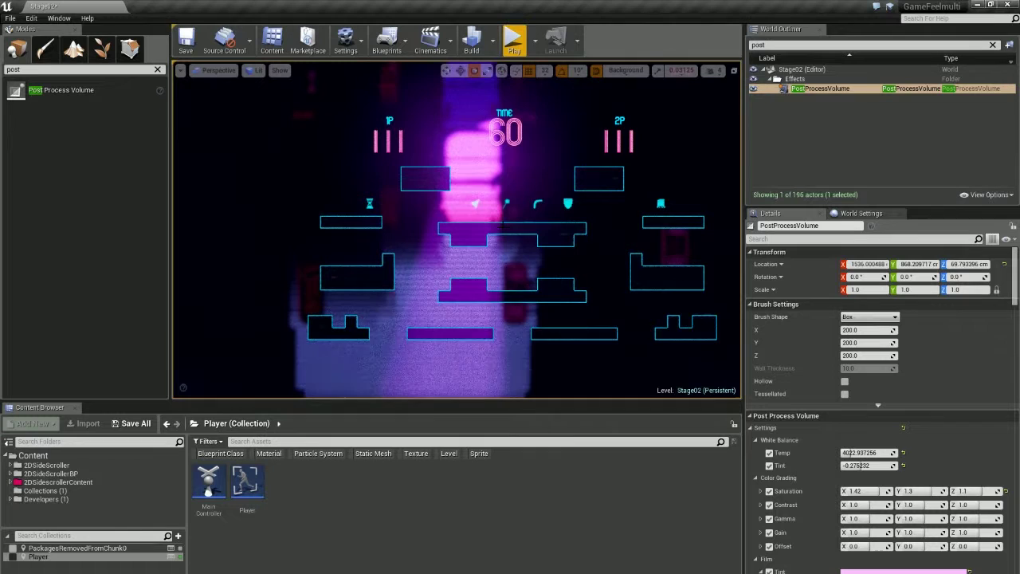
pyautogui.click(180, 71)
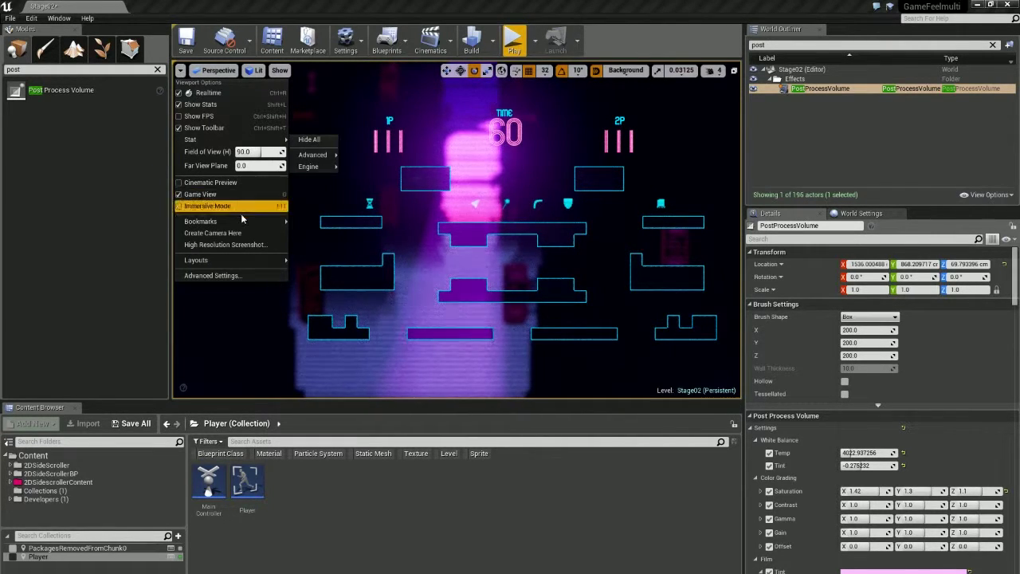
pyautogui.moveTo(244, 223)
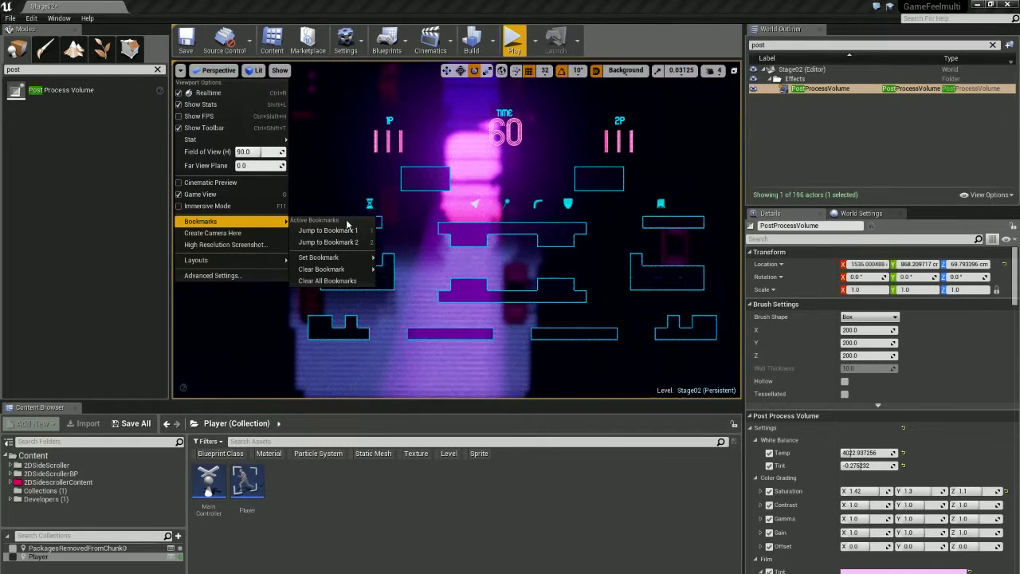
pyautogui.moveTo(340, 259)
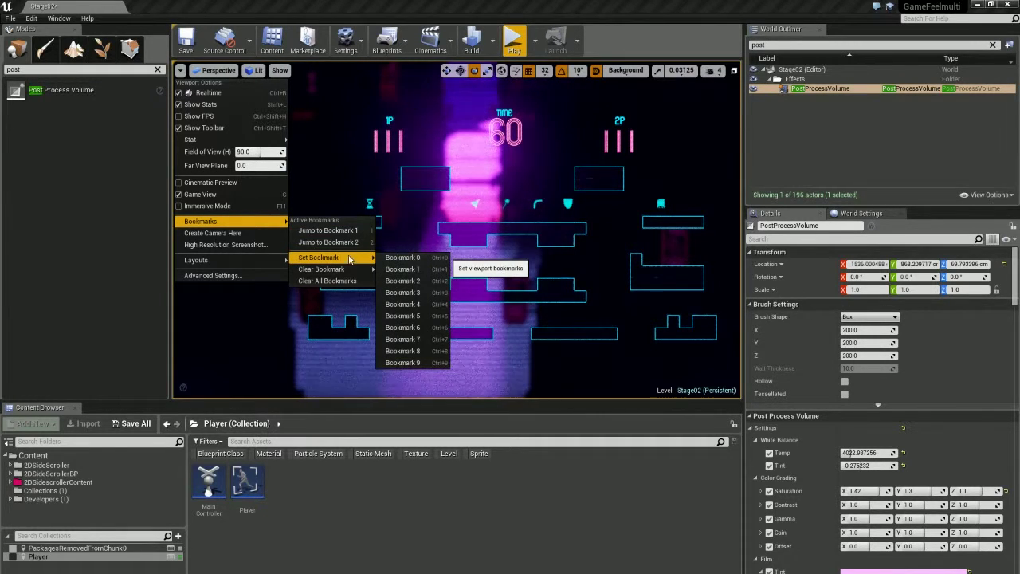
pyautogui.click(425, 273)
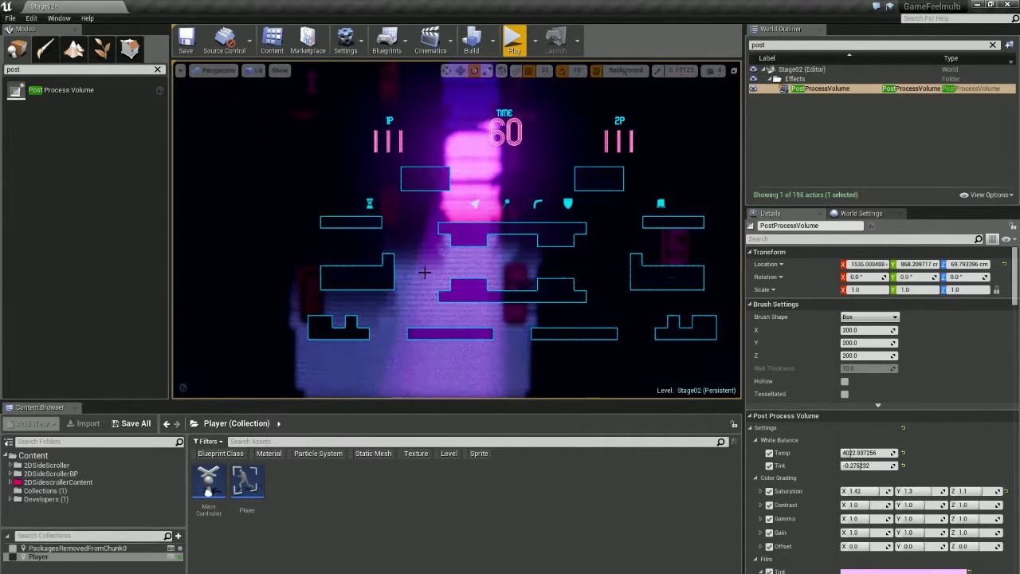
# Turn the camera away from the saved view and return to it with Bookmark 1.
pyautogui.moveTo(446, 247); pyautogui.dragTo(510, 248, button='right')
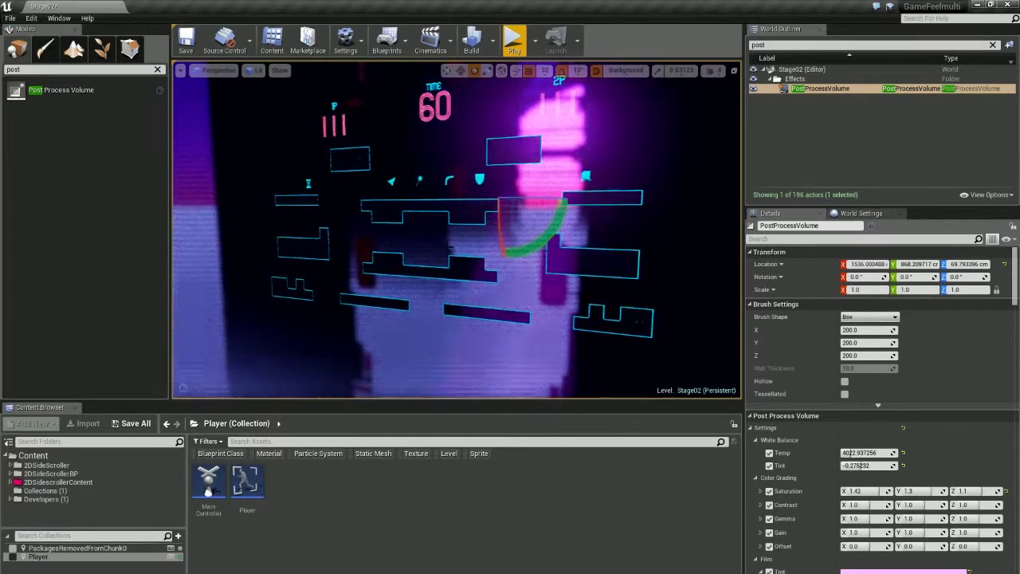
pyautogui.press('1')
pyautogui.moveTo(447, 247); pyautogui.dragTo(447, 247, button='right')
pyautogui.press('1')
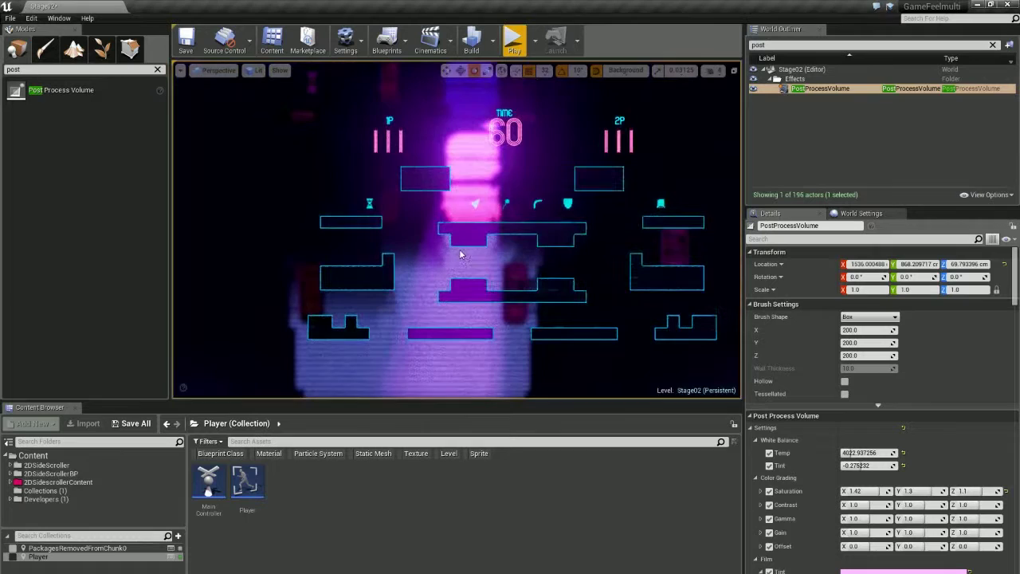
# Jump the viewport camera to the view stored in Bookmark 2.
pyautogui.click(181, 70)
pyautogui.moveTo(254, 223)
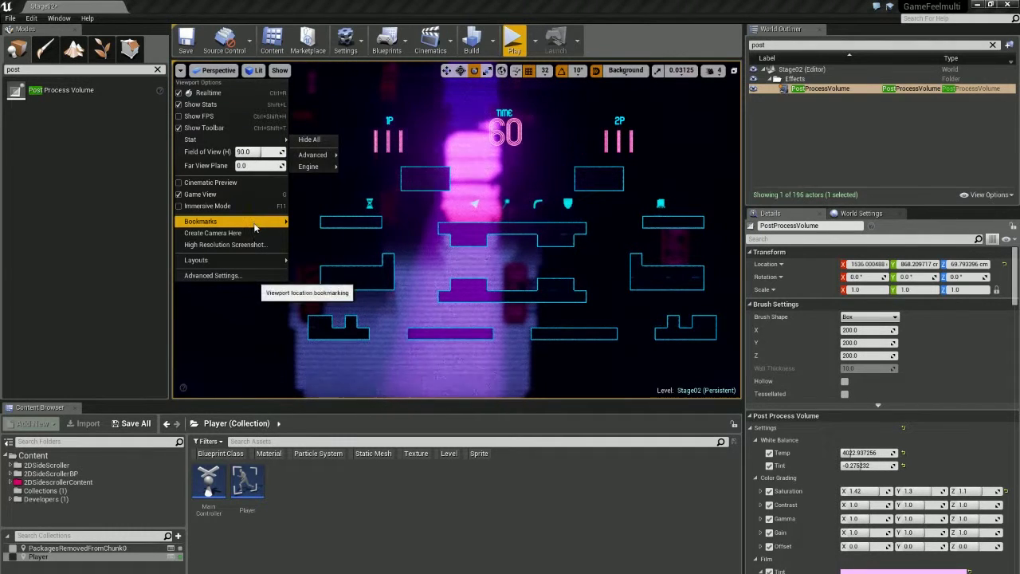
pyautogui.moveTo(354, 260)
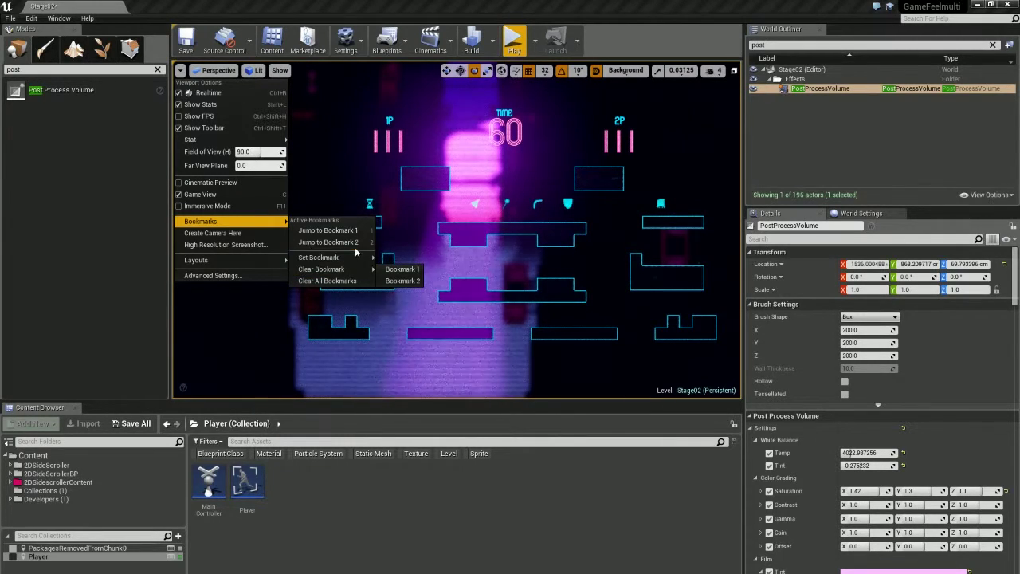
pyautogui.click(327, 242)
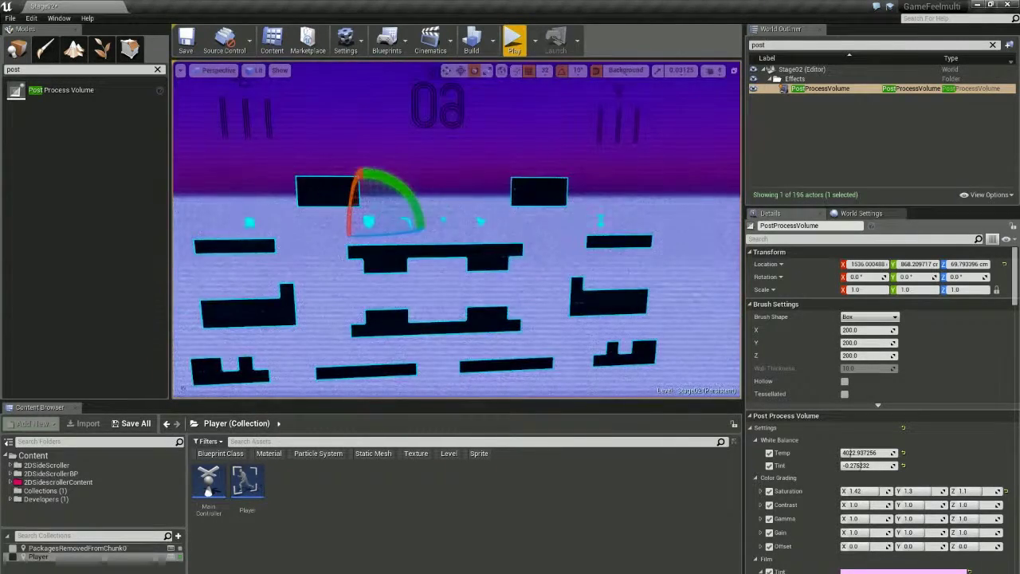
# Duplicate the upper-right breakable tile of the platform below the 1P display and place the copy at X 800 cm.
pyautogui.press('w')
pyautogui.moveTo(328, 241); pyautogui.dragTo(594, 243, button='right')
pyautogui.press('a')
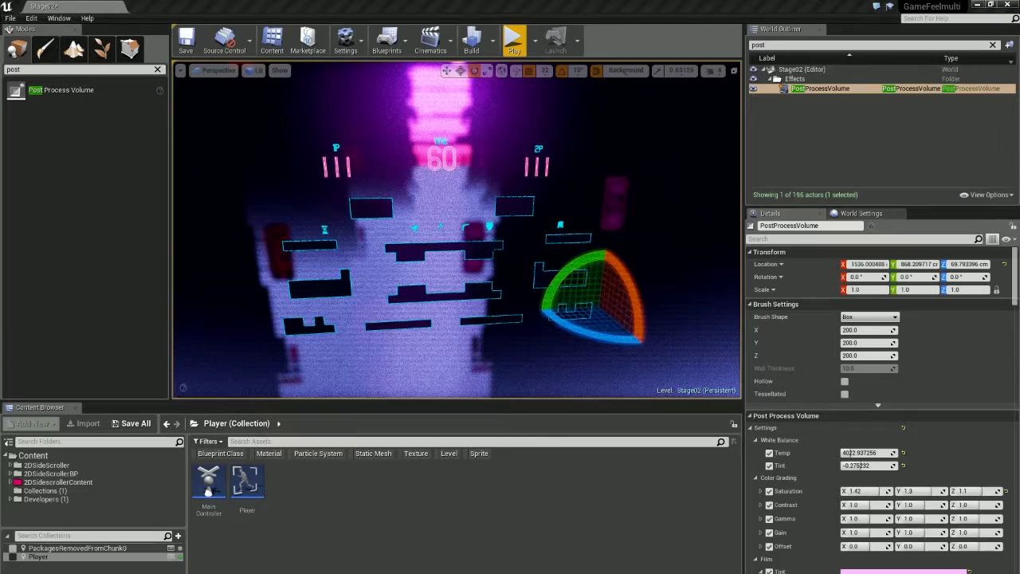
pyautogui.press('w')
pyautogui.moveTo(544, 181); pyautogui.dragTo(488, 186, button='right')
pyautogui.click(376, 205)
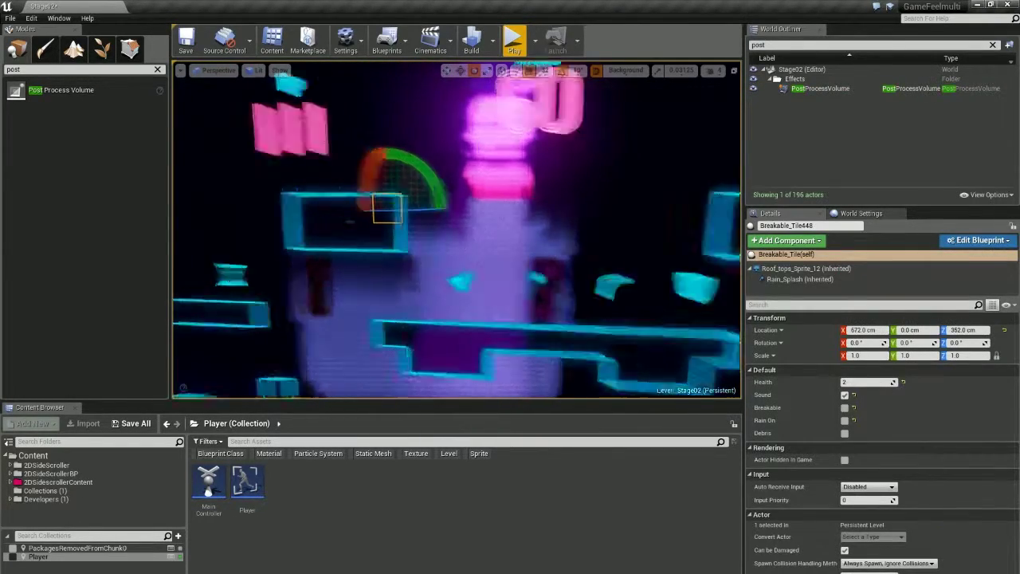
pyautogui.keyDown('alt'); pyautogui.moveTo(436, 210); pyautogui.dragTo(488, 212); pyautogui.keyUp('alt')
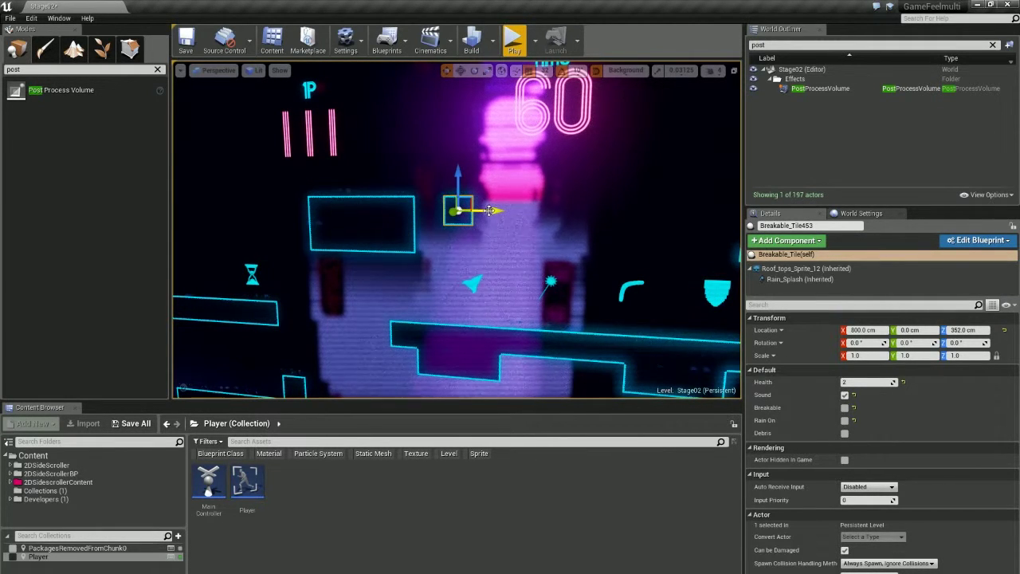
# Move the copied breakable tile along the X axis to 960 cm with the camera following it.
pyautogui.moveTo(492, 210); pyautogui.dragTo(497, 211, button='right')
pyautogui.keyDown('shift'); pyautogui.moveTo(489, 202); pyautogui.dragTo(485, 207); pyautogui.keyUp('shift')
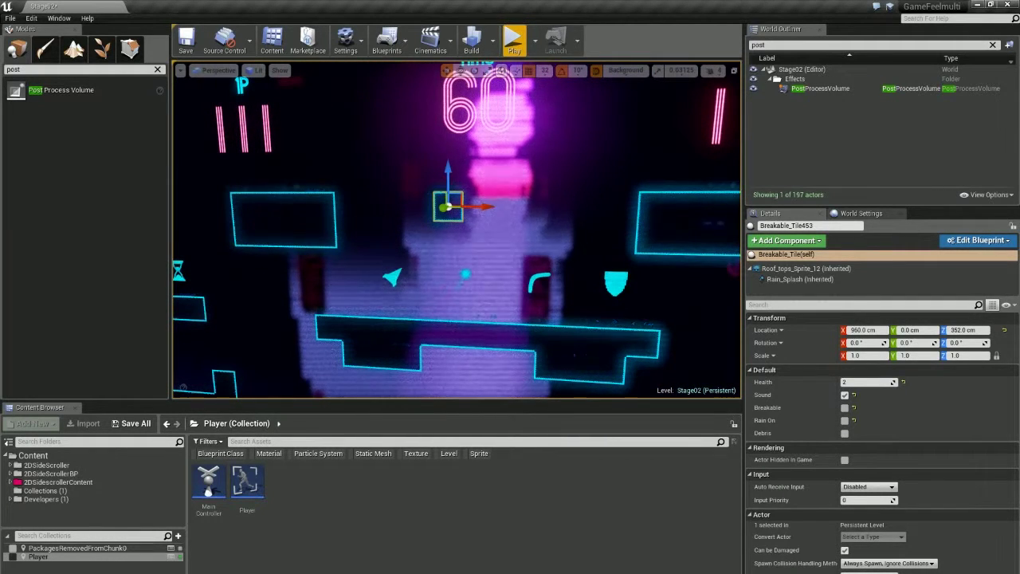
pyautogui.moveTo(528, 233); pyautogui.dragTo(544, 239, button='right')
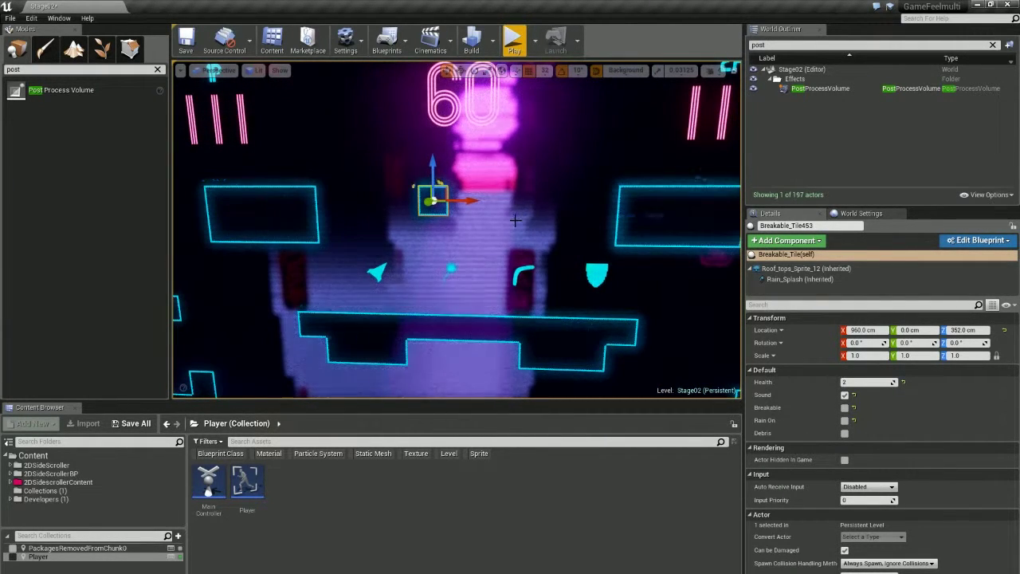